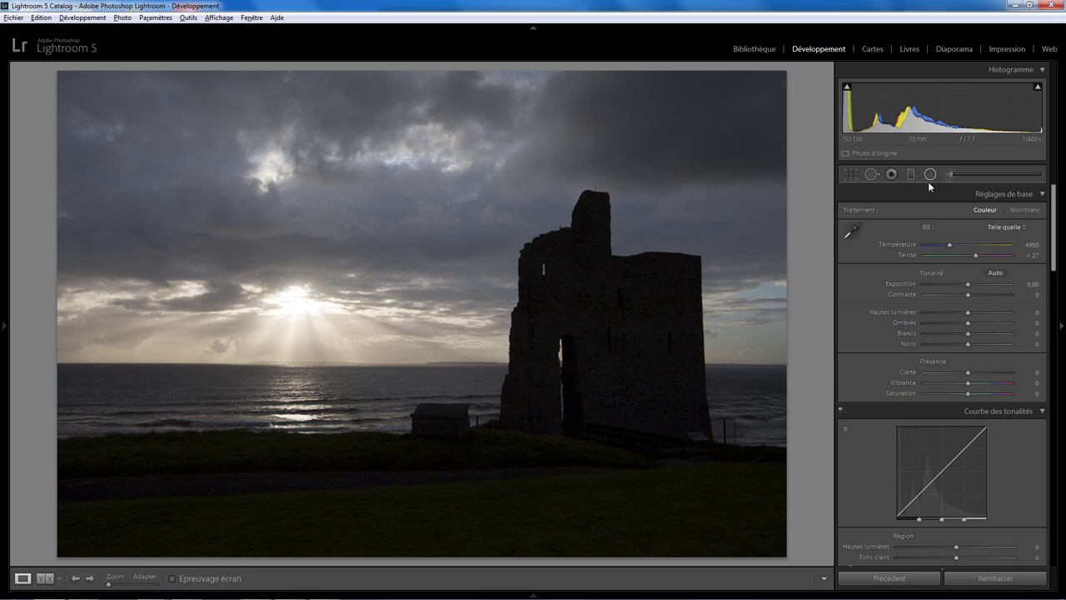
Activate the Radial Filter tool, checking the Effect preset list but leaving it unchanged
left_click(931, 174)
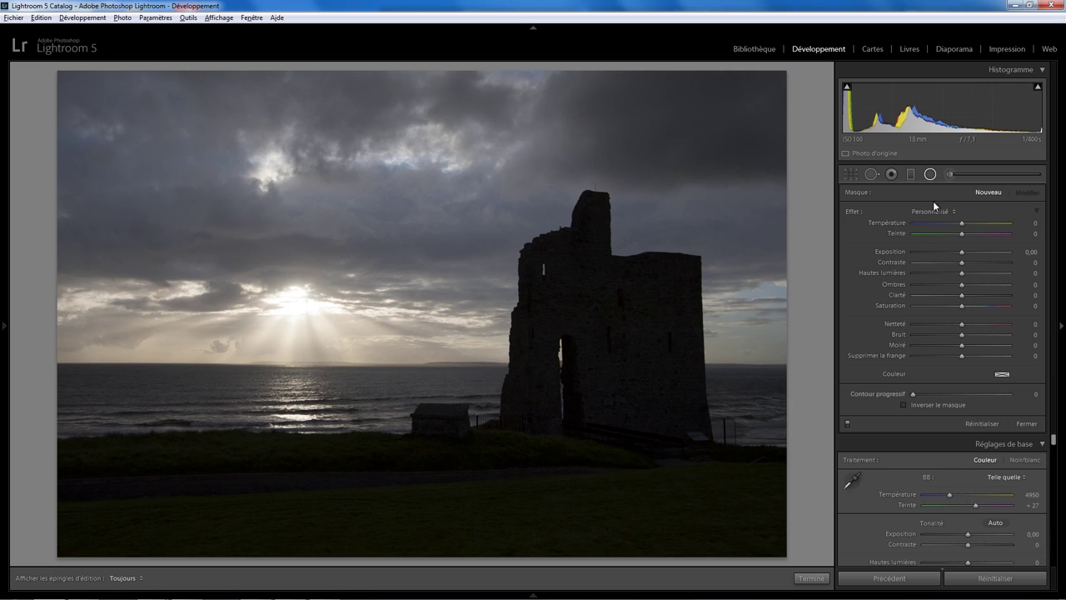
left_click(924, 211)
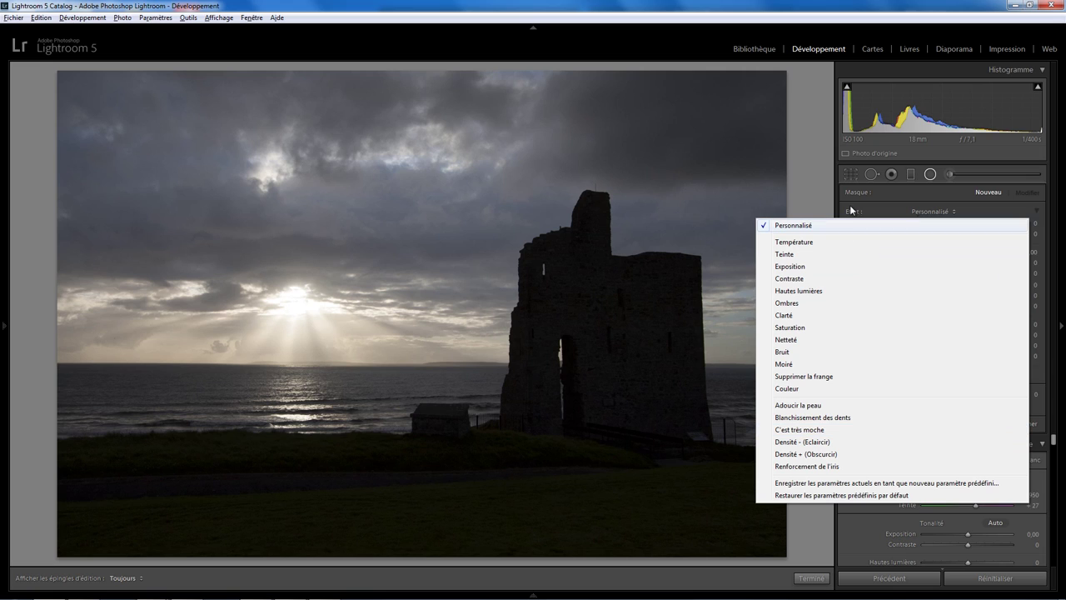
left_click(815, 191)
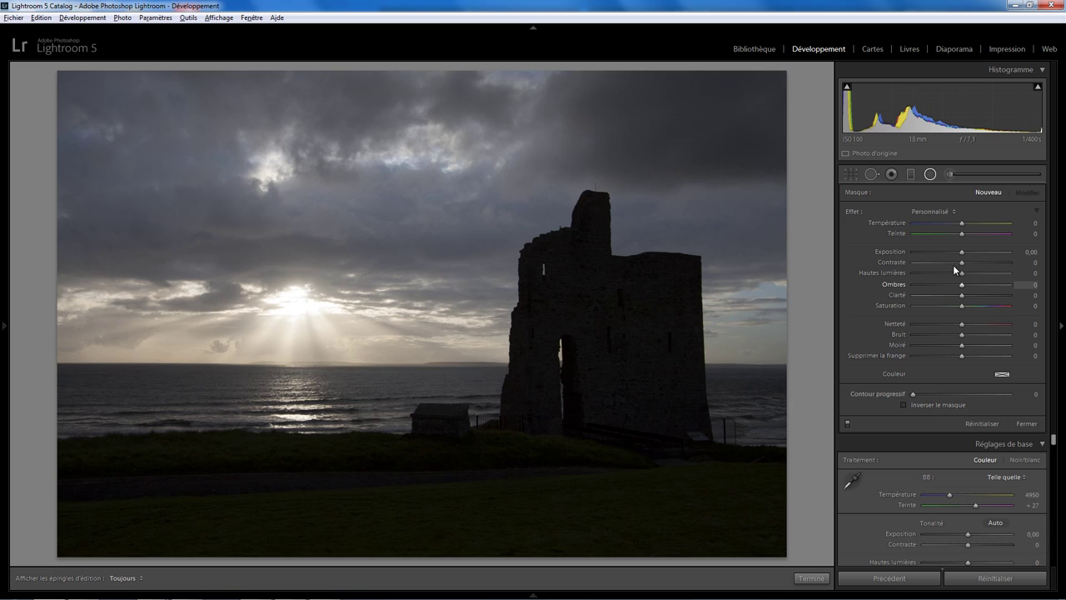
Set mask Exposure to −4 and draw a near-circular radial filter around the sun
left_click_drag(963, 252, 903, 250)
left_click_drag(302, 295, 393, 374)
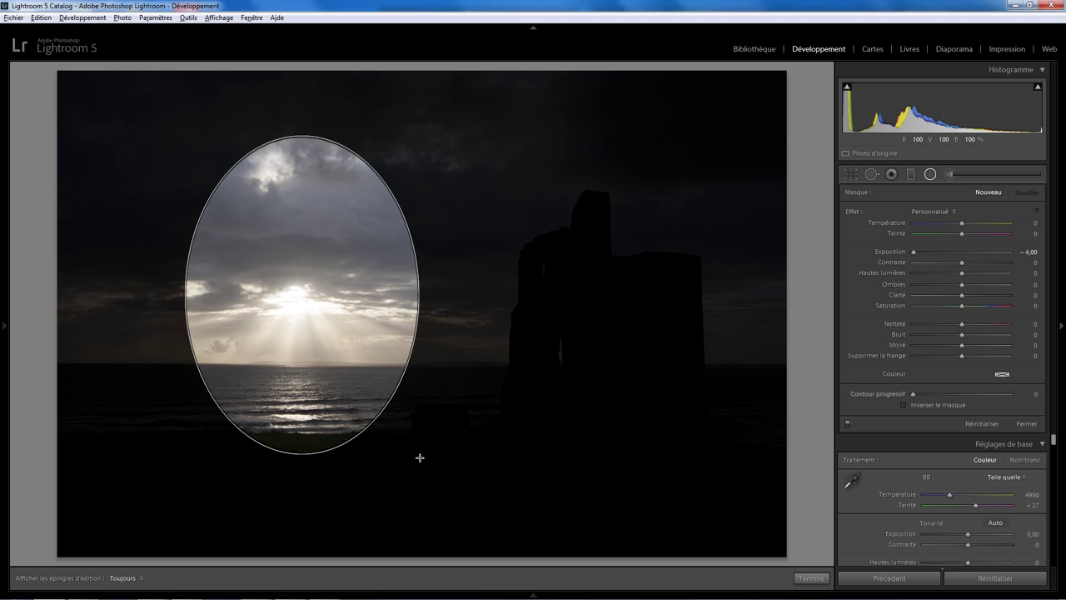
left_click_drag(394, 373, 430, 453)
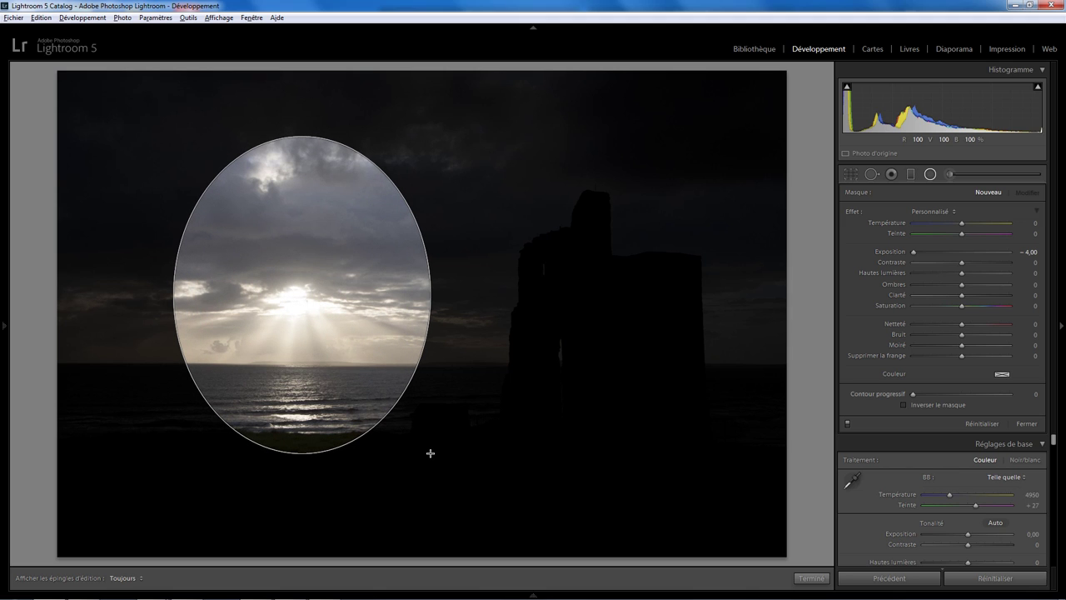
mouse_move(431, 453)
left_mouse_down()
mouse_move(359, 458)
mouse_move(473, 453)
mouse_move(476, 385)
mouse_move(467, 450)
mouse_move(439, 463)
mouse_move(484, 465)
left_mouse_up()
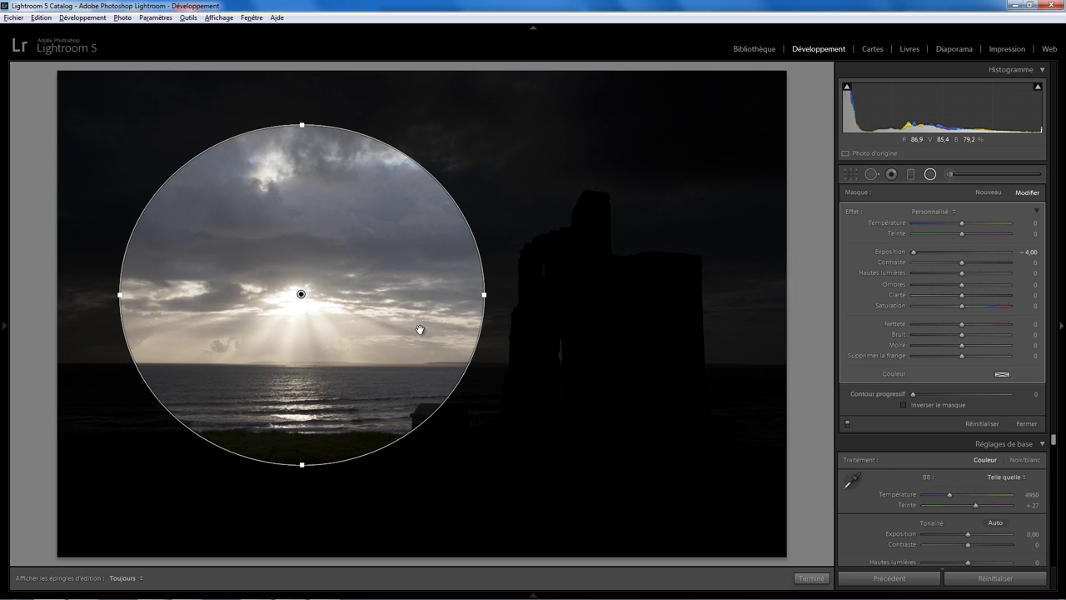
Invert the sun filter's mask and set its Feather to 84
left_click(903, 405)
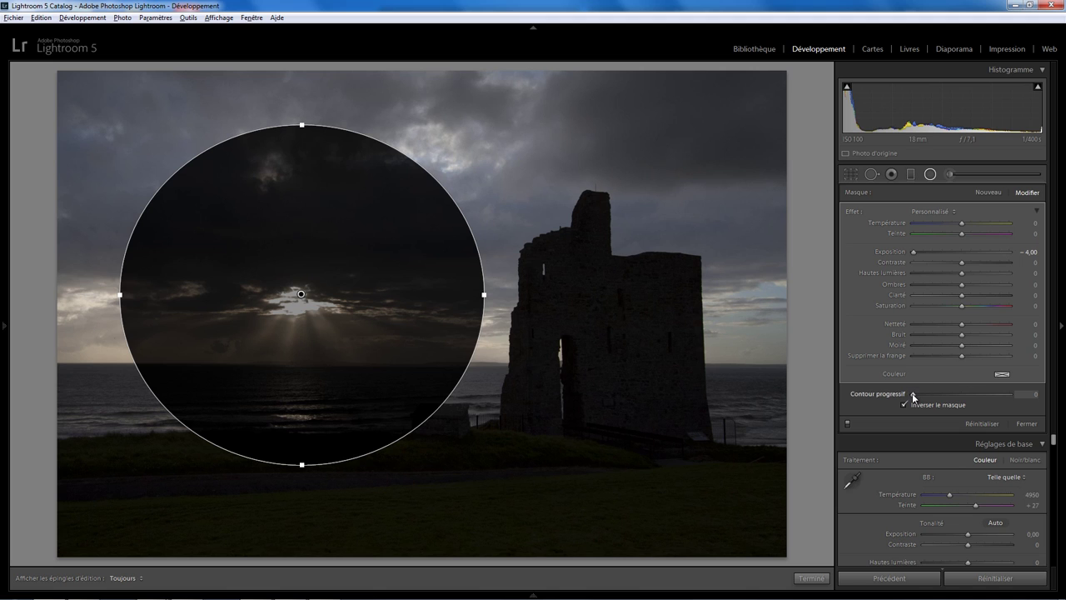
left_click_drag(912, 394, 957, 396)
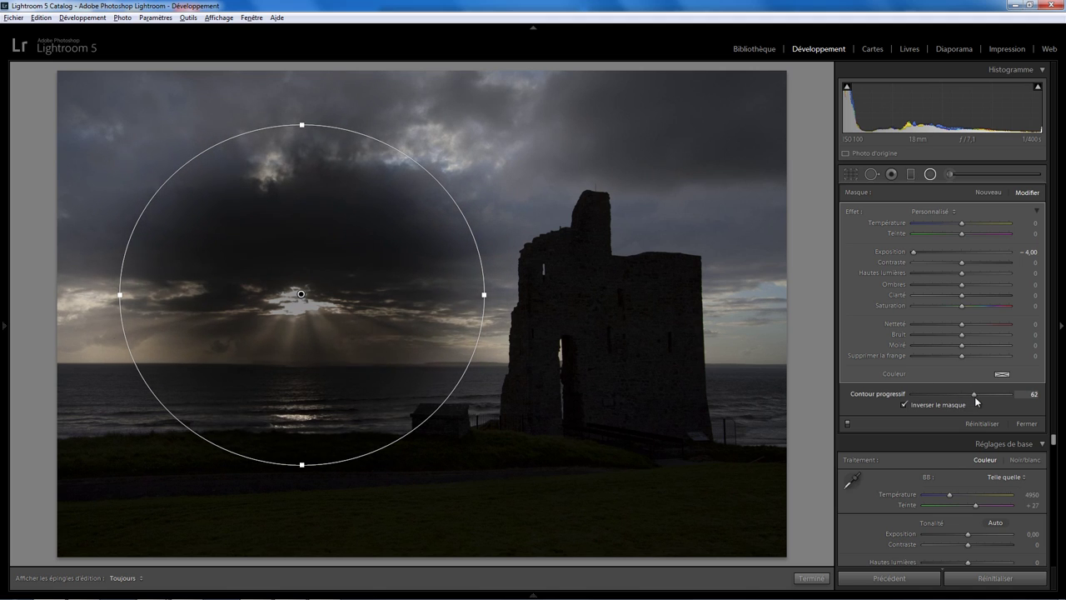
mouse_move(977, 400)
left_mouse_down()
mouse_move(916, 398)
mouse_move(955, 396)
left_mouse_up()
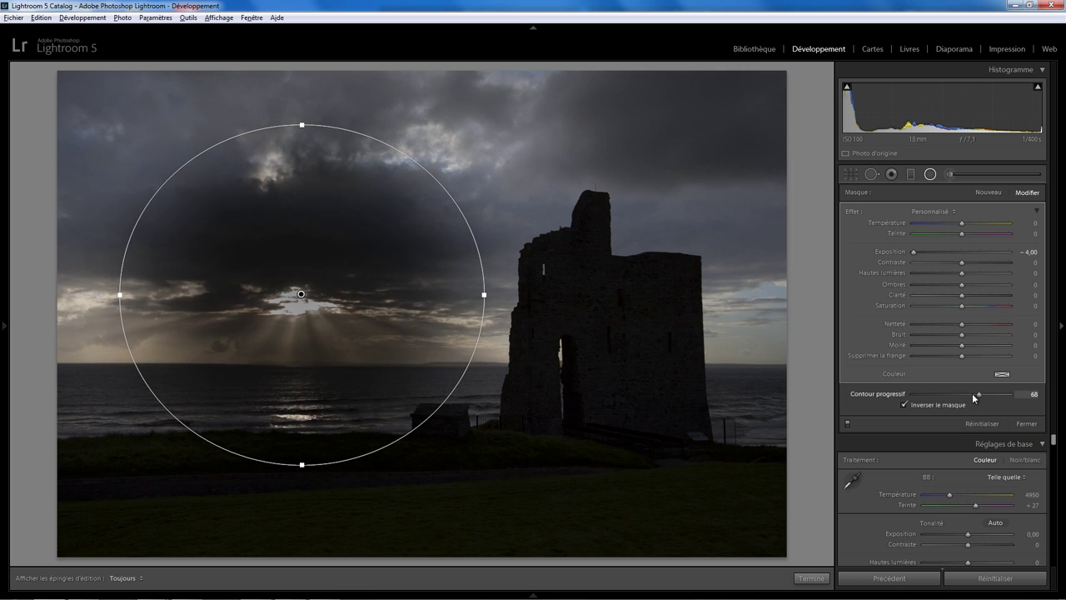
mouse_move(955, 397)
left_mouse_down()
mouse_move(925, 397)
mouse_move(994, 390)
left_mouse_up()
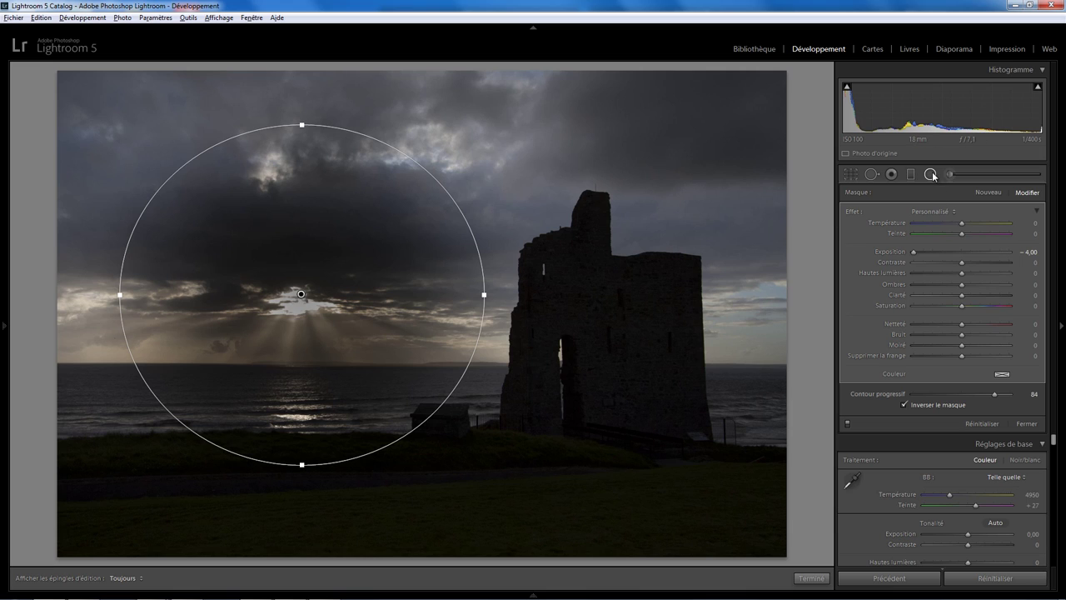
Reopen the Radial Filter settings and set the filter tint colour to red
left_click(930, 174)
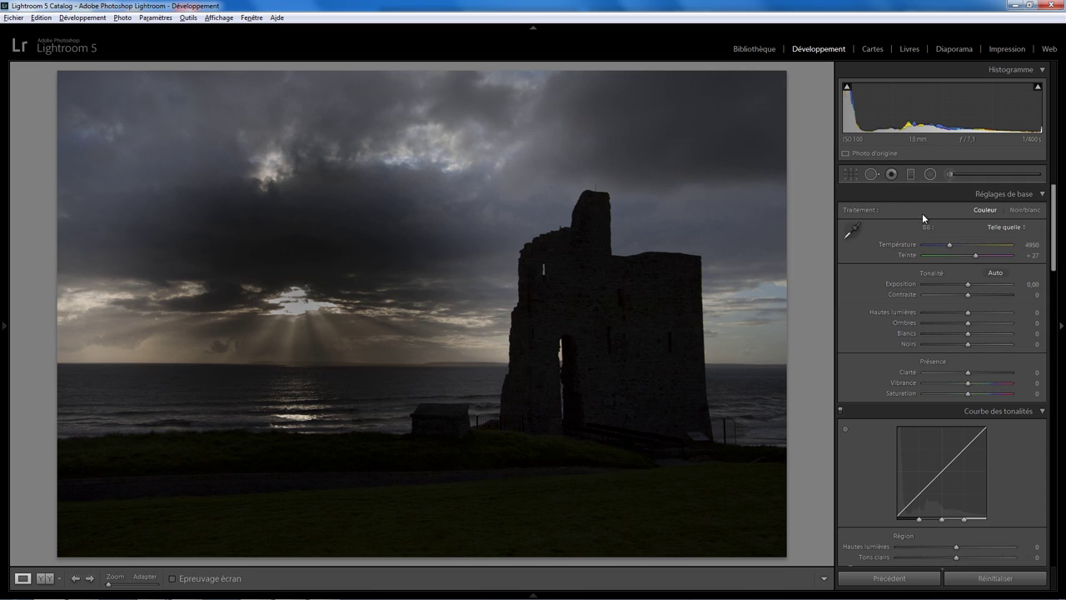
left_click(931, 174)
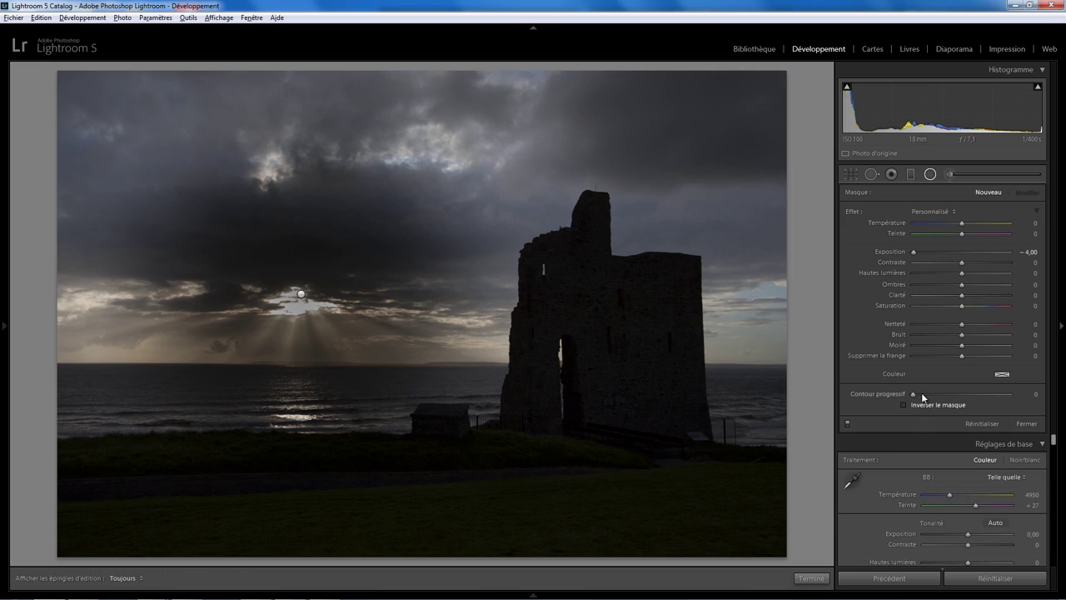
left_click(1001, 375)
left_click(778, 373)
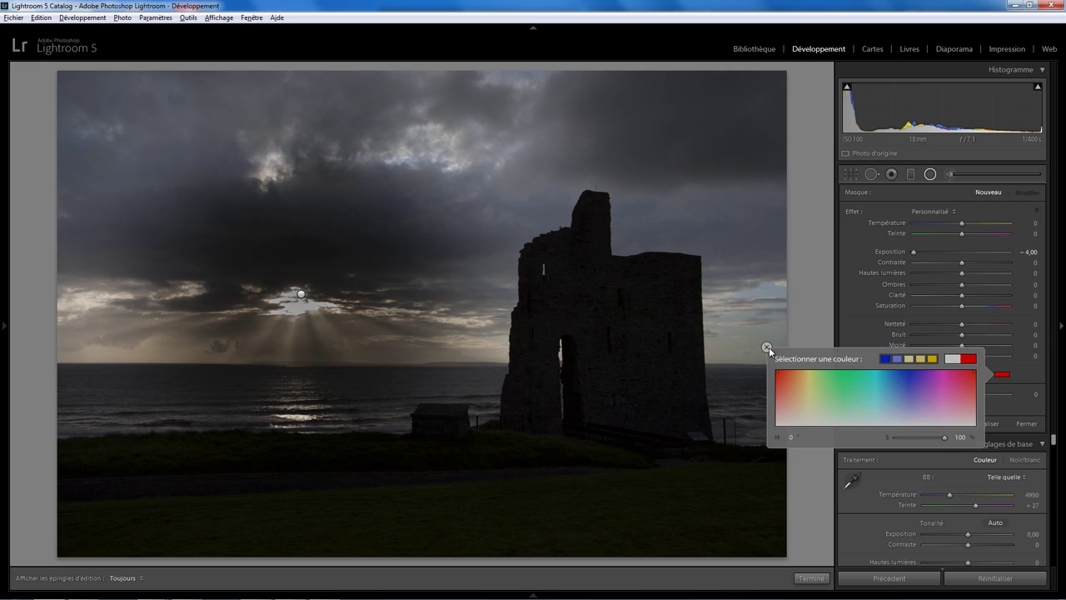
left_click(766, 346)
Draw a trial filter over the tower with exposure reset to zero, reshape and tilt it, then delete it
left_click_drag(657, 143, 731, 226)
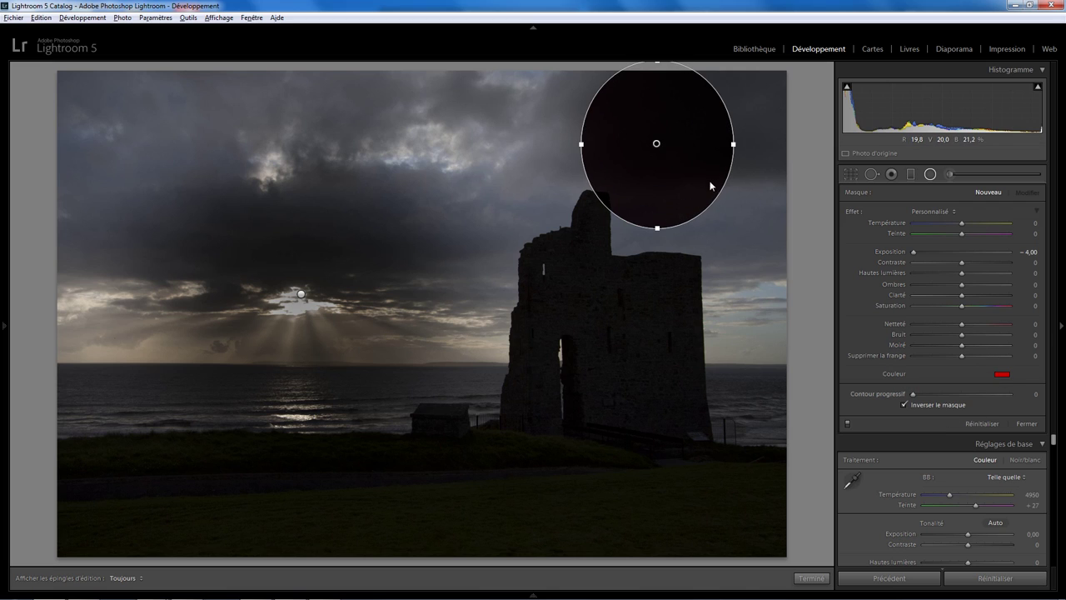
double_click(915, 250)
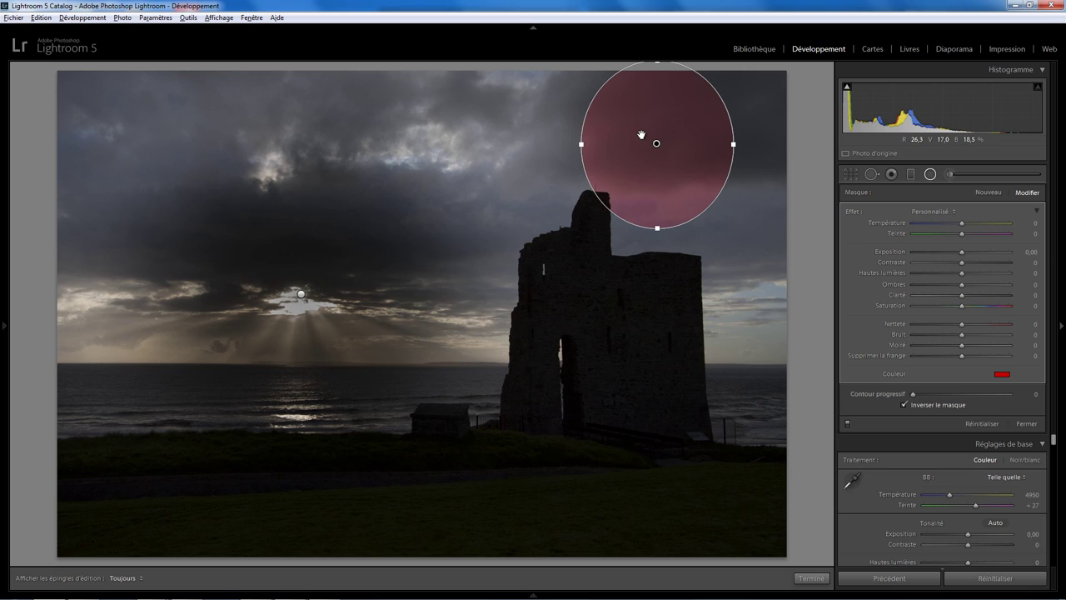
left_click_drag(655, 142, 648, 211)
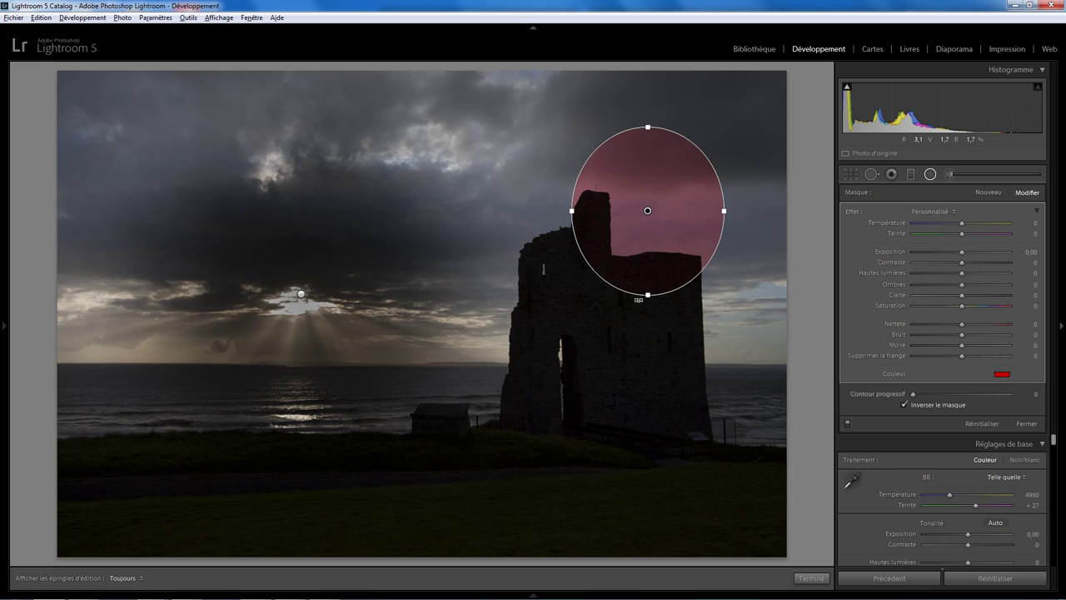
left_click_drag(652, 312, 649, 343)
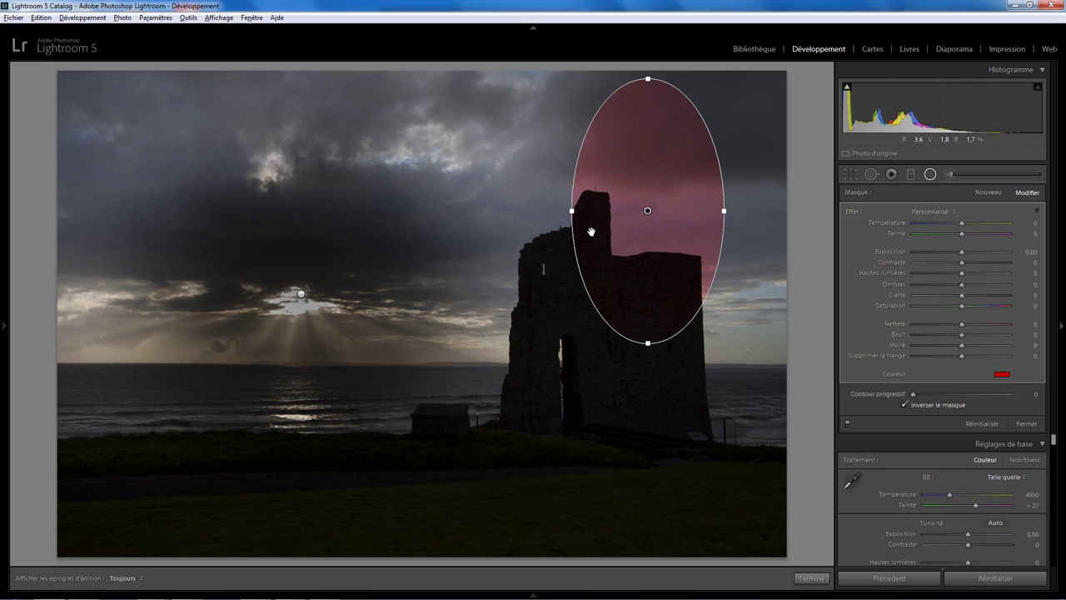
left_click_drag(583, 211, 602, 212)
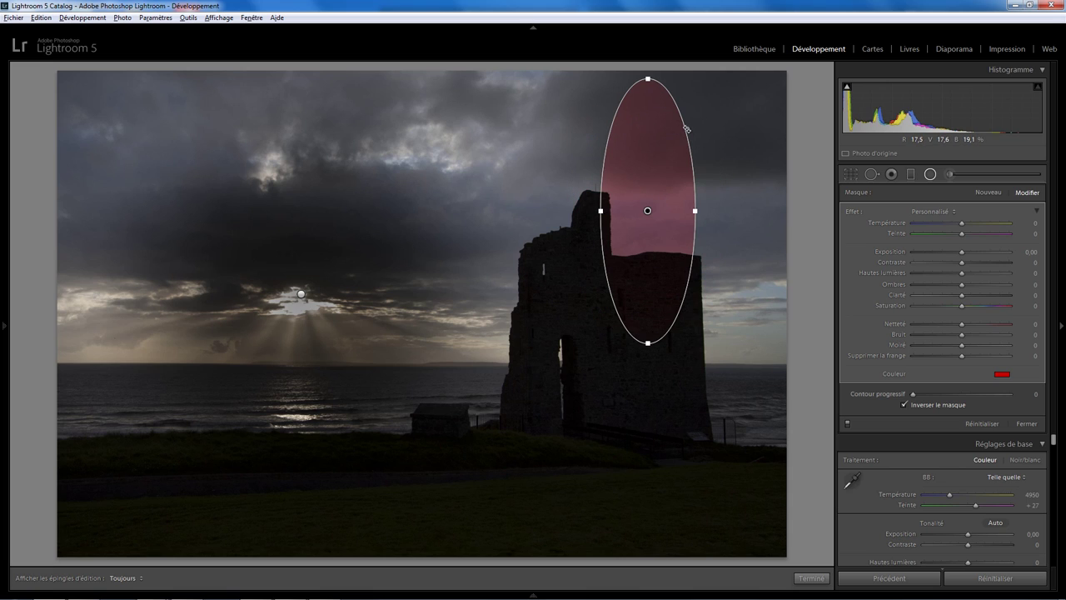
mouse_move(684, 127)
left_mouse_down()
mouse_move(700, 243)
mouse_move(637, 134)
mouse_move(655, 299)
left_mouse_up()
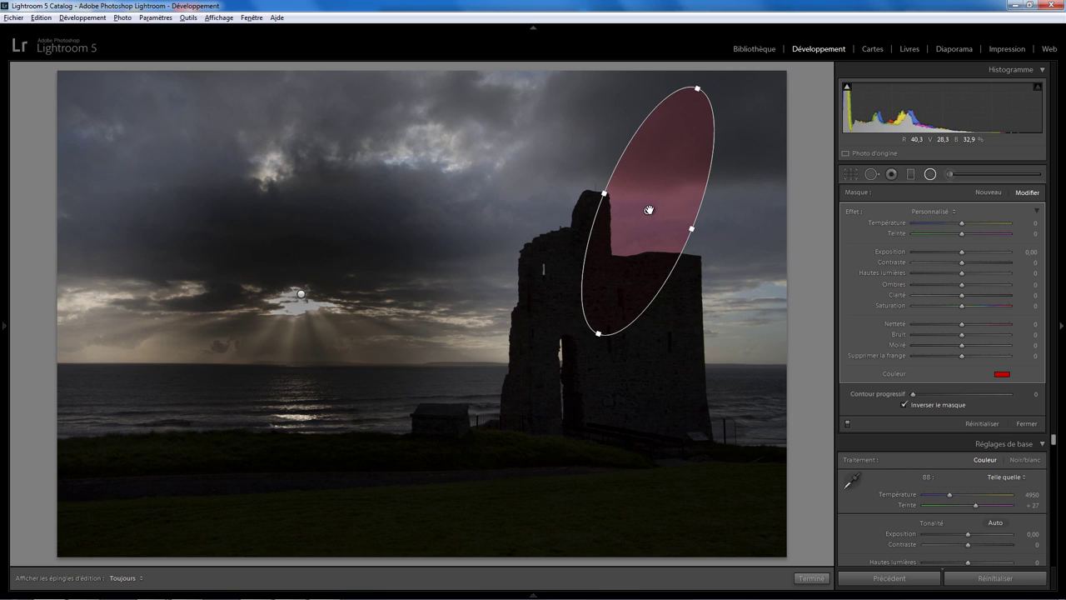
left_click(981, 423)
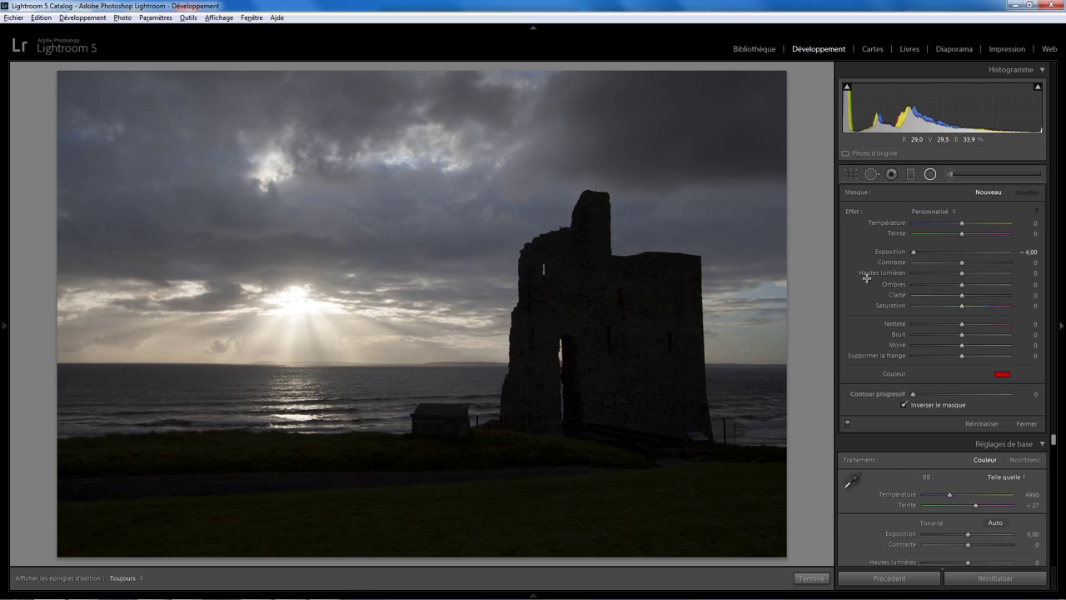
Change the filter tint from red to yellow, reset exposure to zero and soften the edge
left_click(1004, 376)
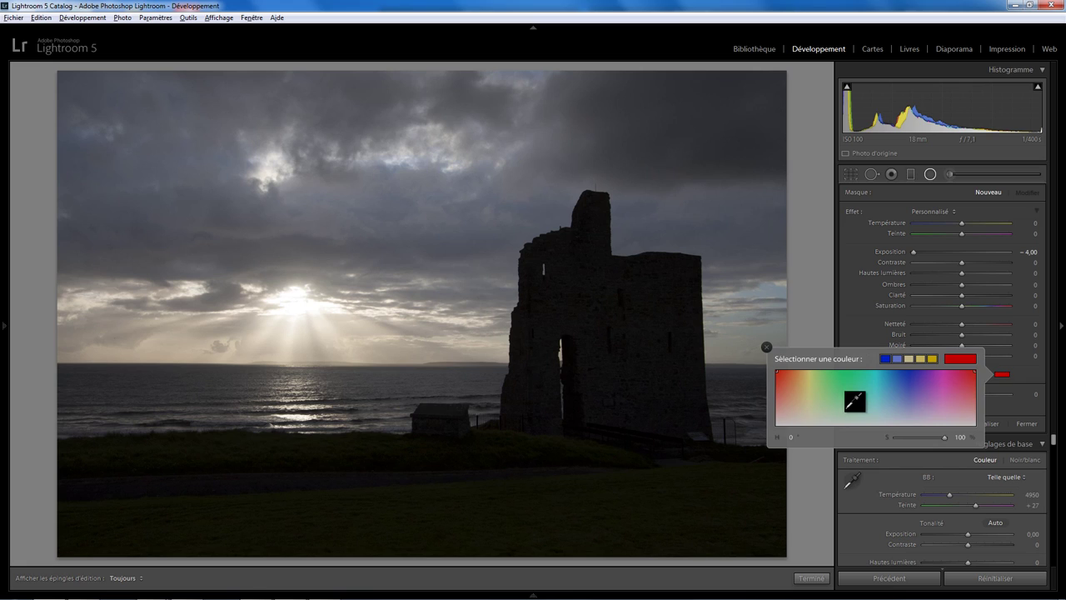
mouse_move(849, 405)
left_mouse_down()
mouse_move(828, 386)
mouse_move(813, 397)
left_mouse_up()
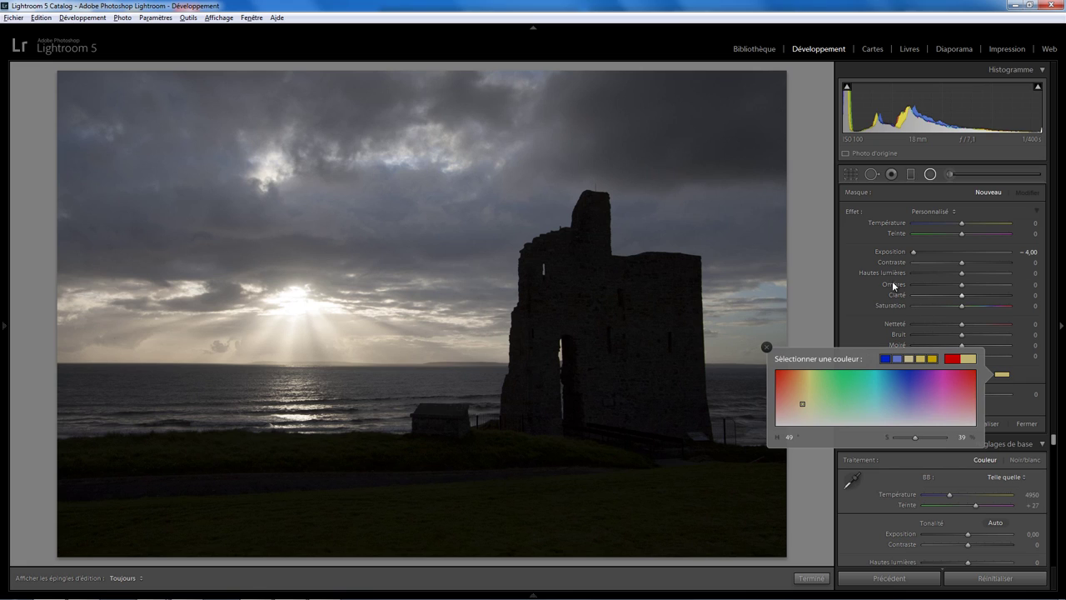
double_click(912, 249)
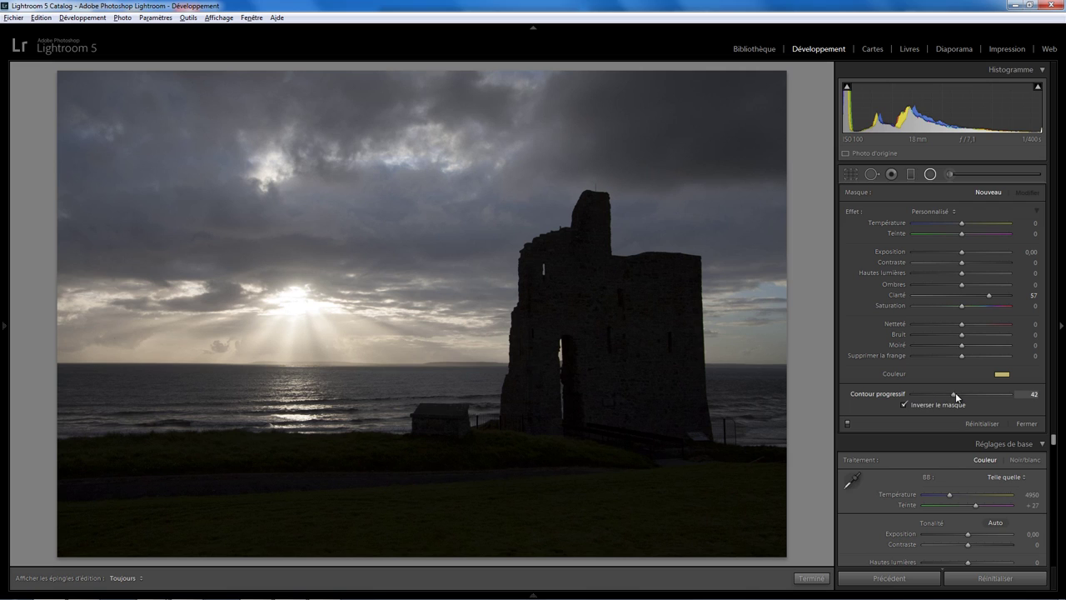
left_click_drag(914, 394, 963, 393)
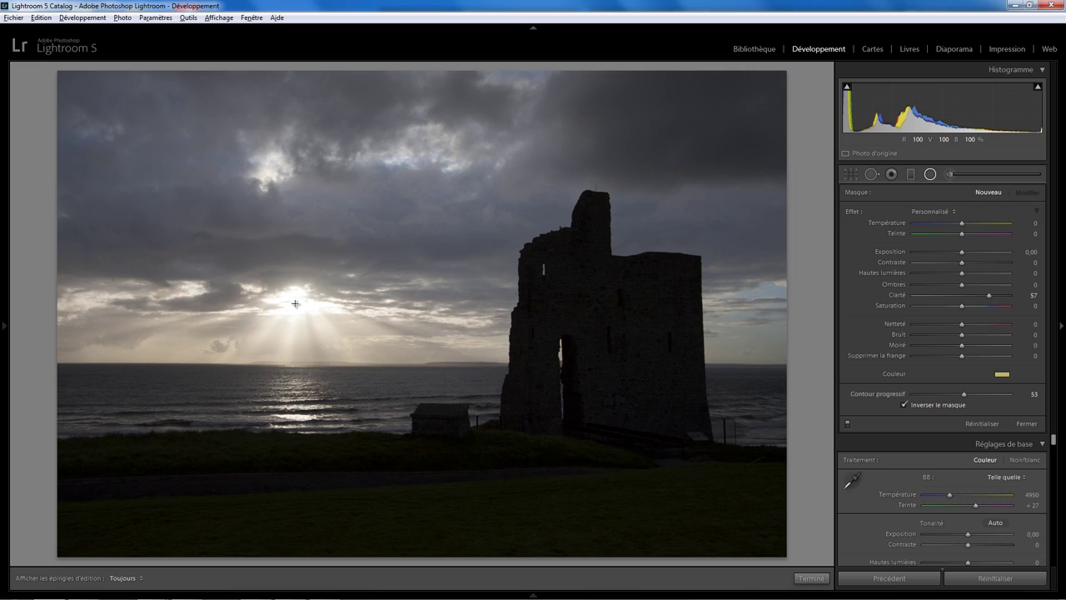
Enlarge the sun filter and move it higher, with Feather 81 and Highlights −36
left_click_drag(296, 302, 4, 126)
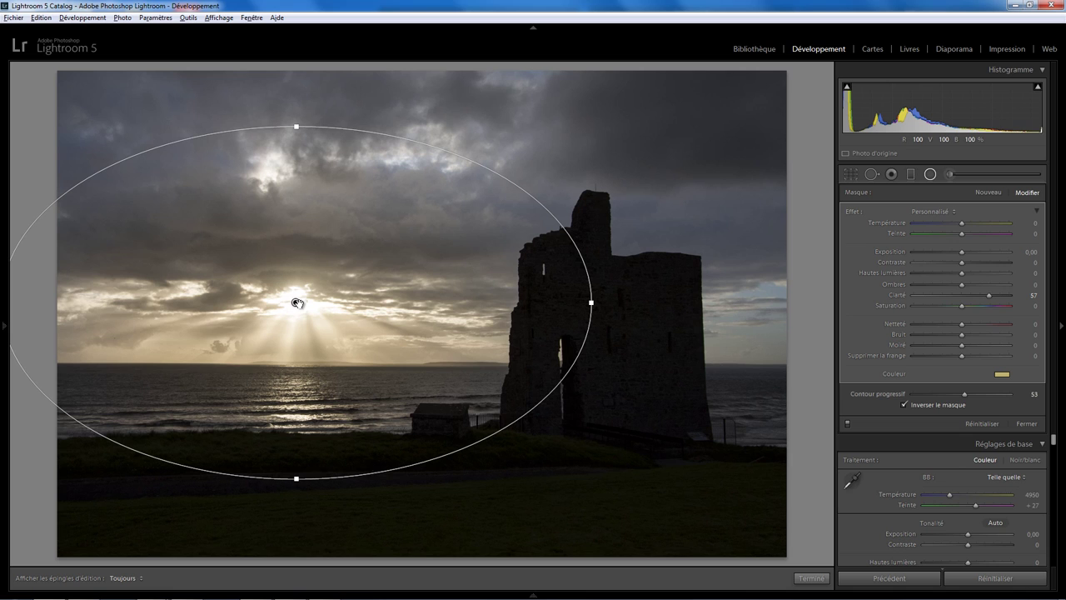
mouse_move(295, 304)
left_mouse_down()
mouse_move(286, 222)
mouse_move(316, 210)
mouse_move(324, 245)
mouse_move(291, 226)
mouse_move(295, 253)
left_mouse_up()
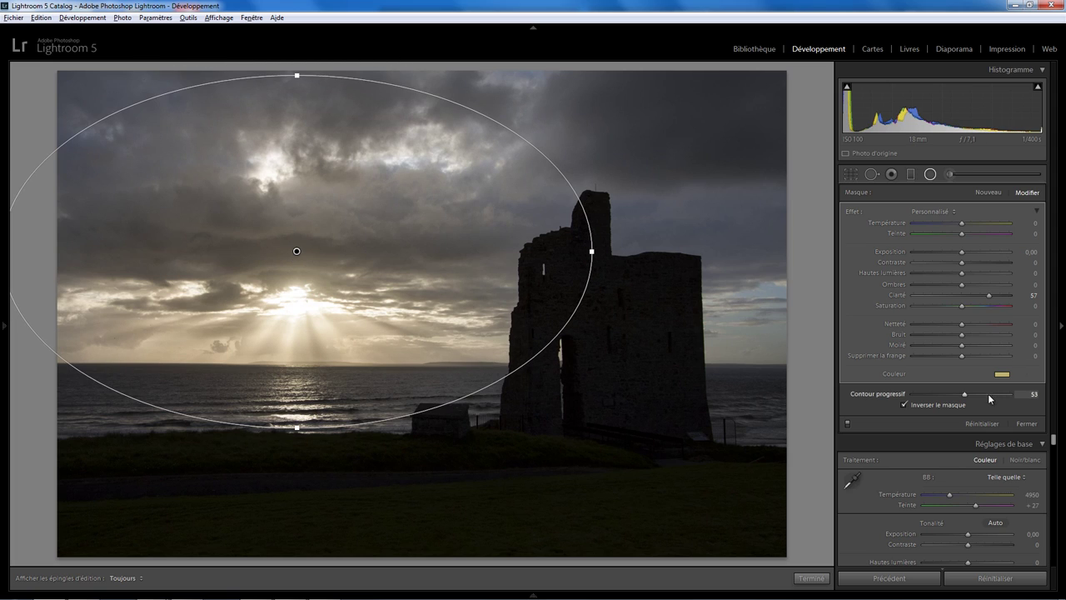
mouse_move(967, 397)
left_mouse_down()
mouse_move(994, 395)
mouse_move(902, 397)
mouse_move(982, 398)
left_mouse_up()
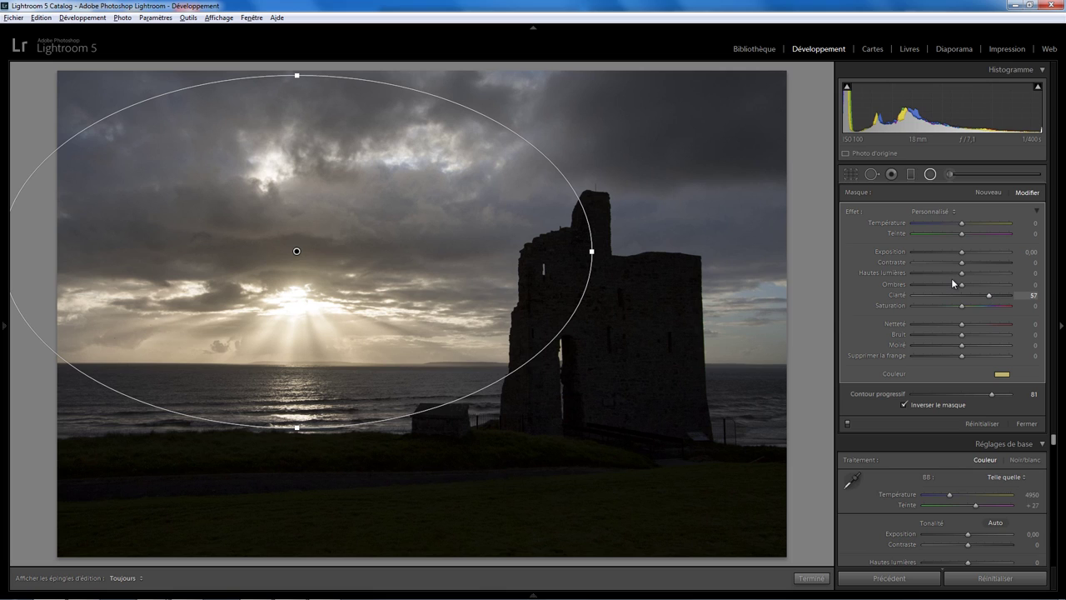
left_click_drag(961, 272, 950, 273)
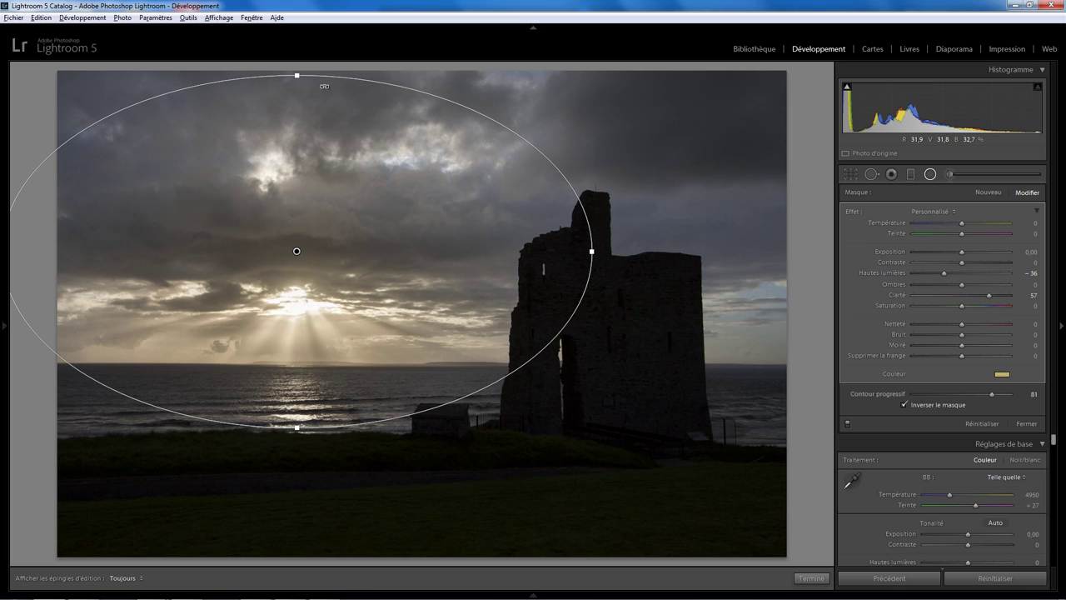
left_click_drag(297, 71, 298, 65)
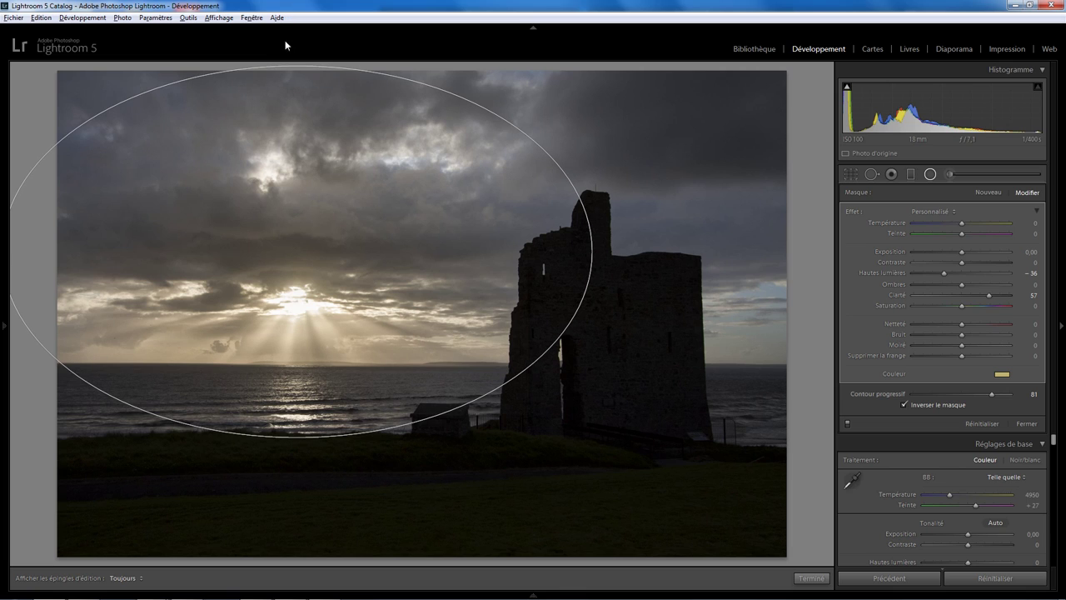
left_click_drag(294, 250, 291, 227)
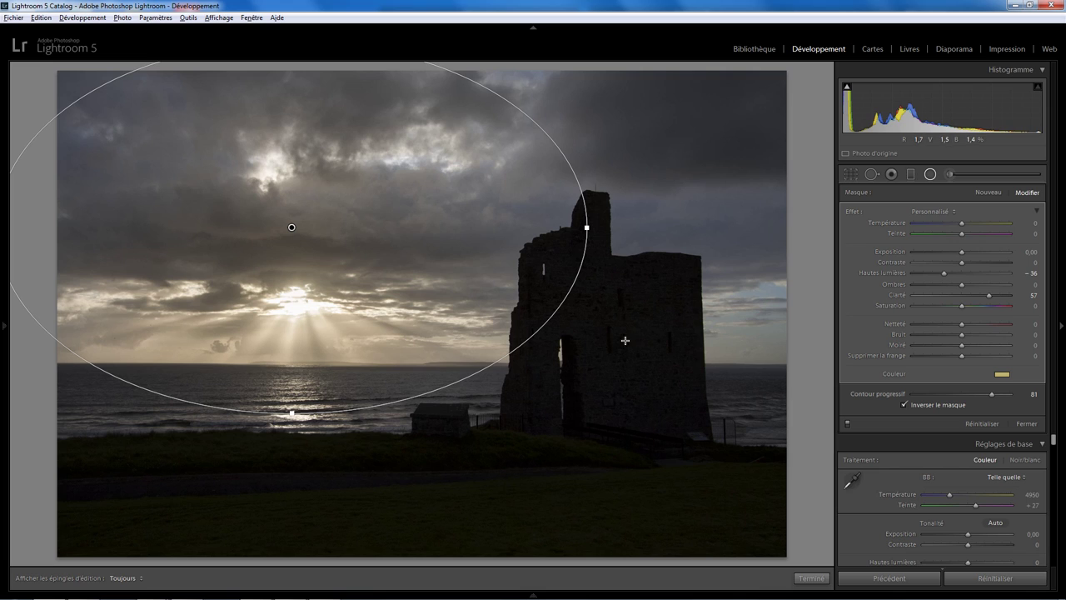
left_click(986, 193)
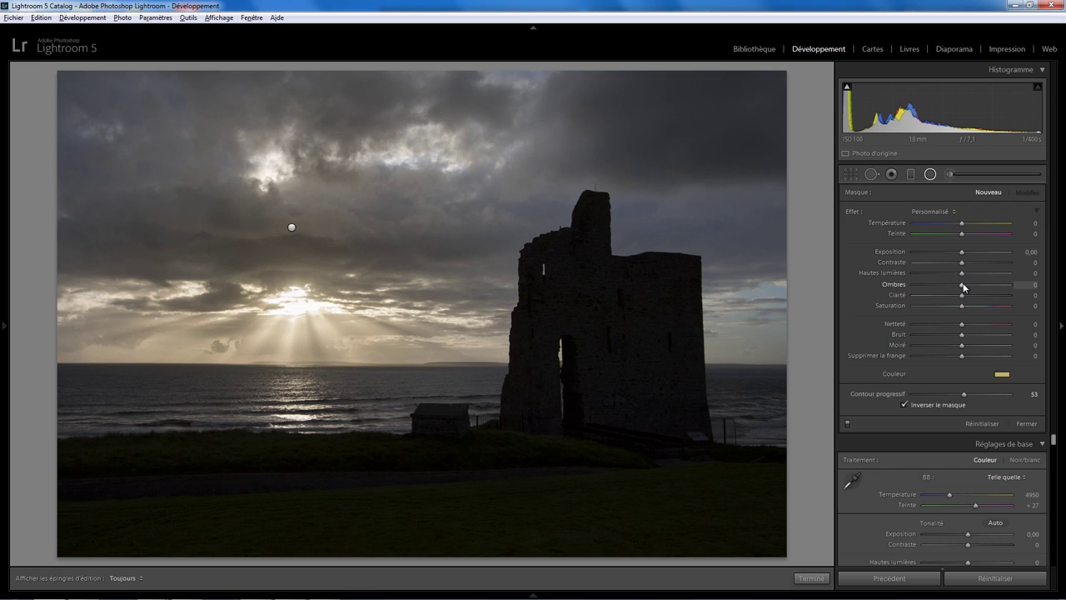
Reset the effect sliders and draw a radial filter centred on the castle tower
left_click_drag(961, 284, 997, 290)
double_click(849, 211)
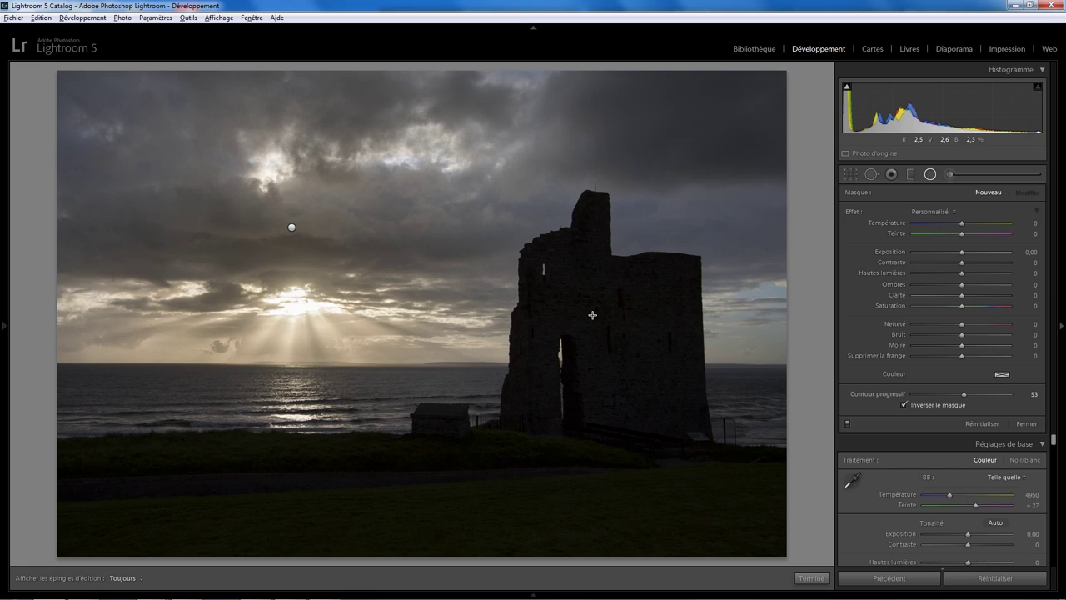
left_click_drag(535, 249, 665, 394)
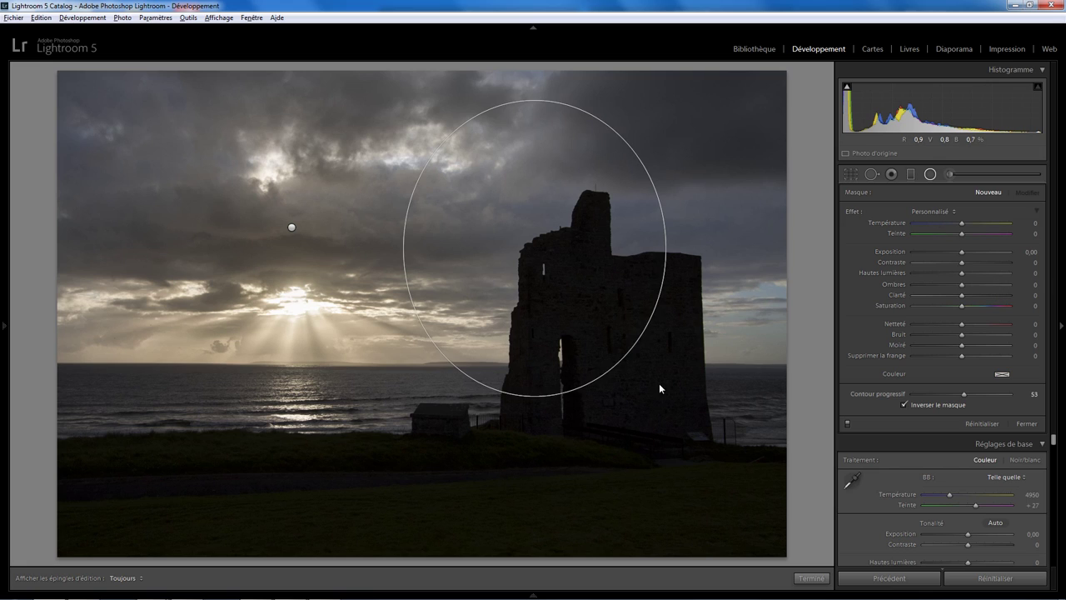
left_click_drag(534, 248, 597, 333)
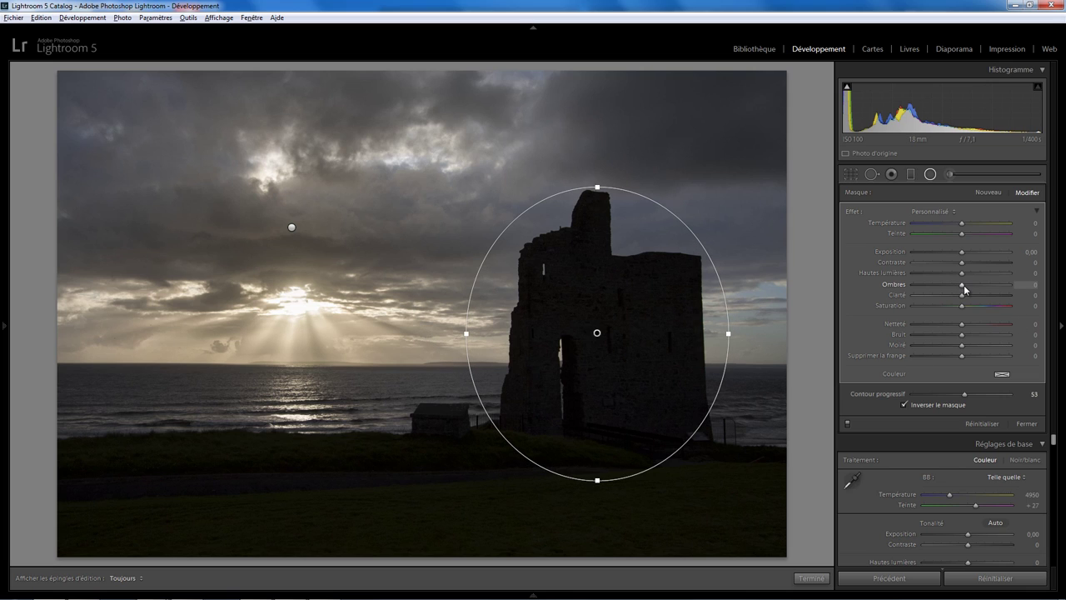
Give the castle filter Shadows 82 and Feather 70, widening and stretching it over the tower
left_click_drag(961, 285, 1006, 287)
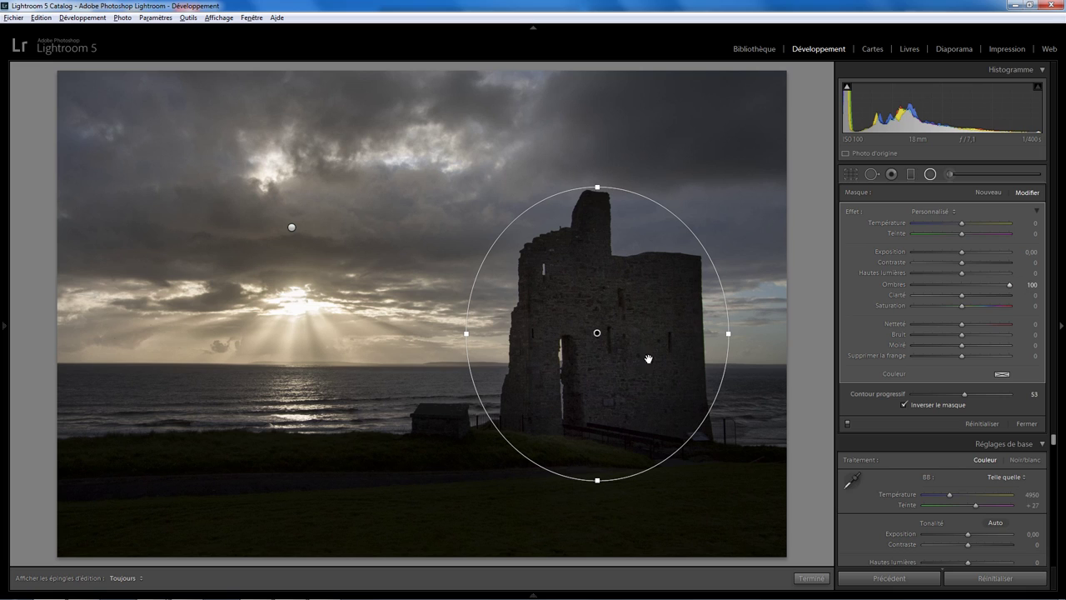
left_click_drag(728, 333, 756, 333)
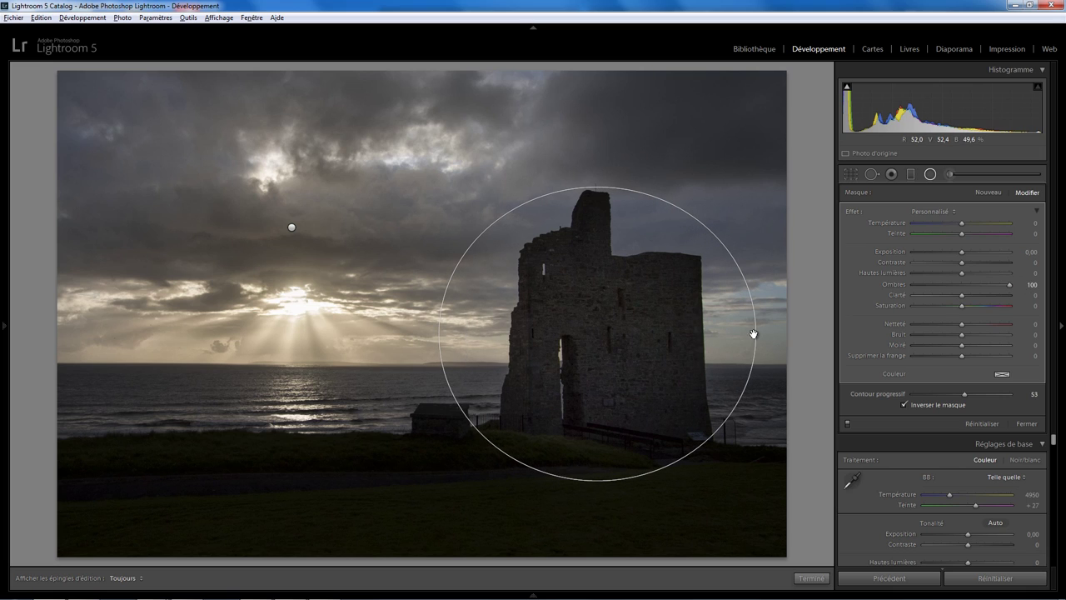
left_click_drag(597, 480, 597, 492)
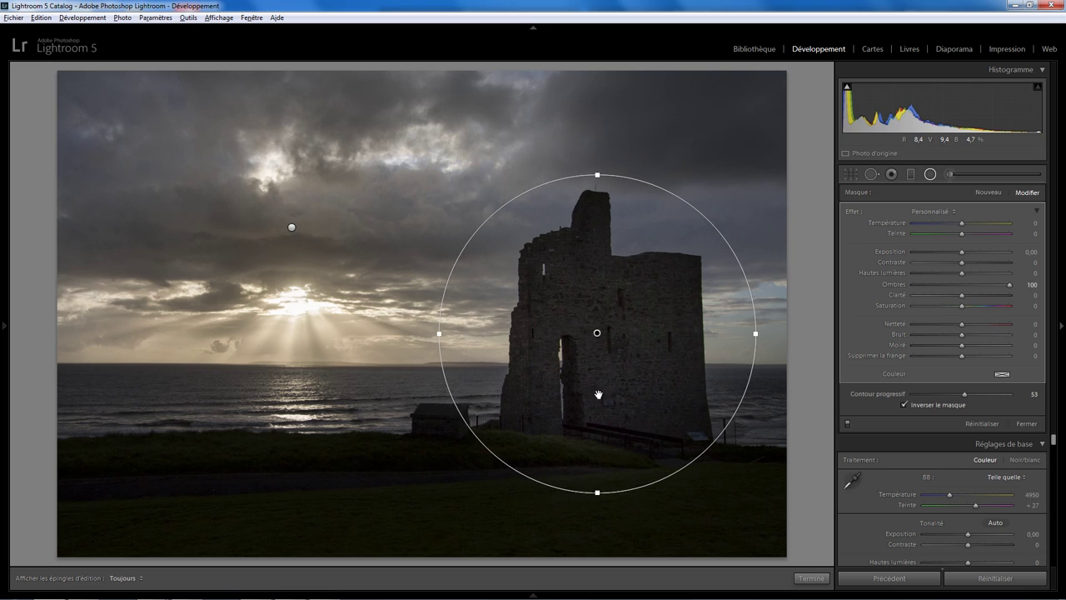
left_click_drag(595, 336, 610, 337)
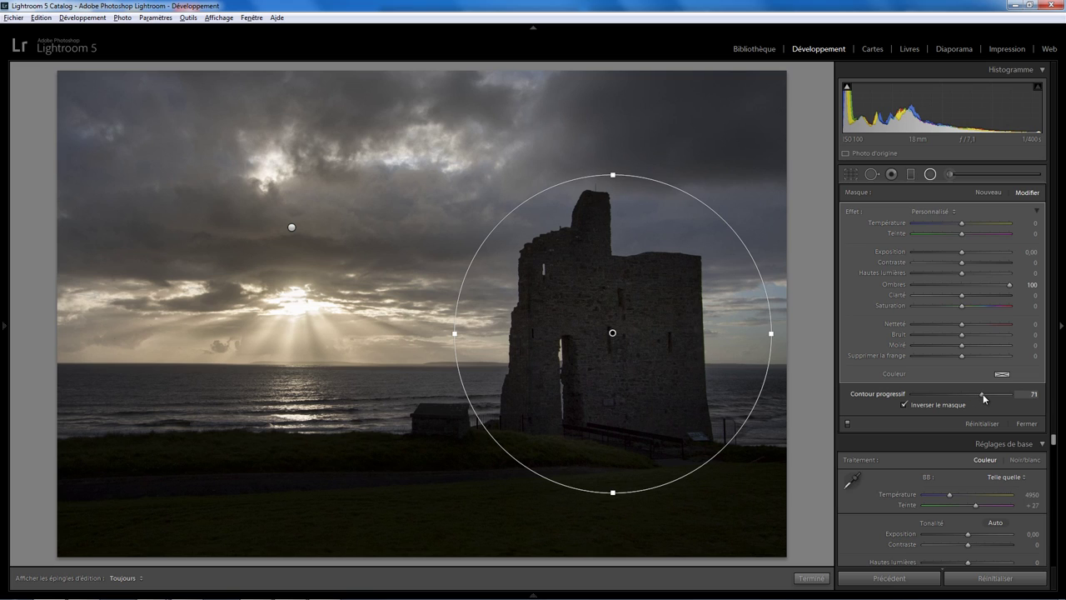
left_click_drag(984, 399, 981, 398)
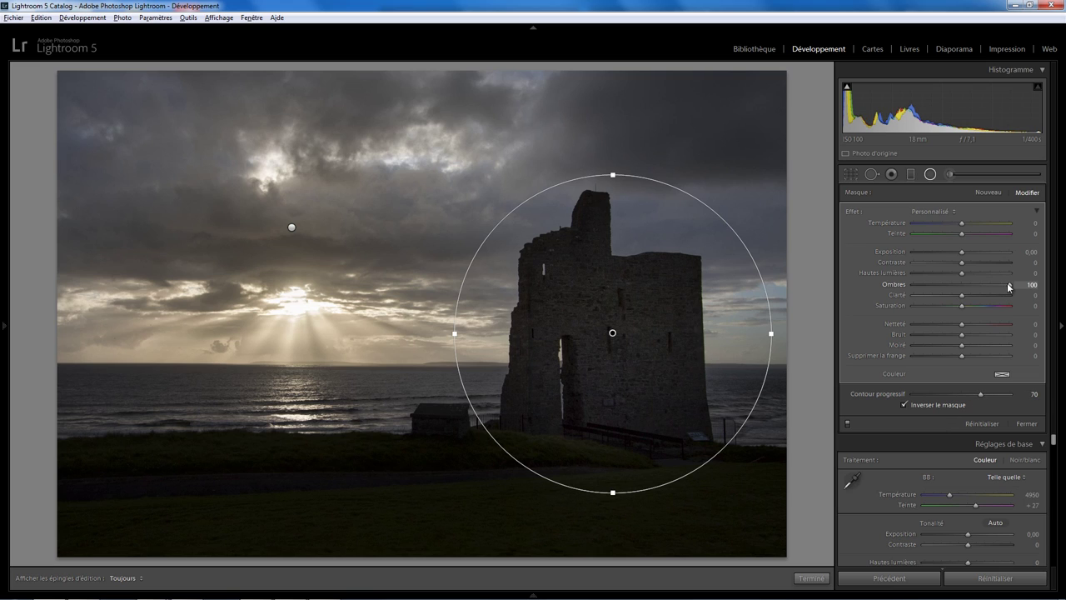
key("Down")
key("Down")
left_click(989, 193)
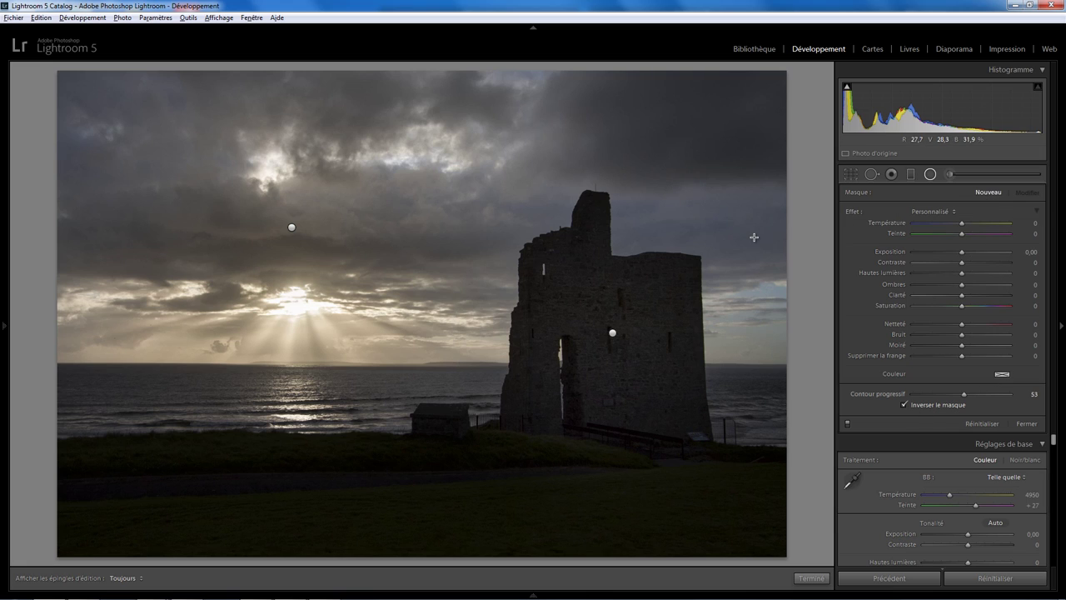
Draw a radial filter over the right-hand sky, tint it pale blue, and stretch it taller and lower
mouse_move(754, 237)
left_mouse_down()
mouse_move(490, 157)
mouse_move(472, 136)
left_mouse_up()
left_click_drag(754, 239, 717, 225)
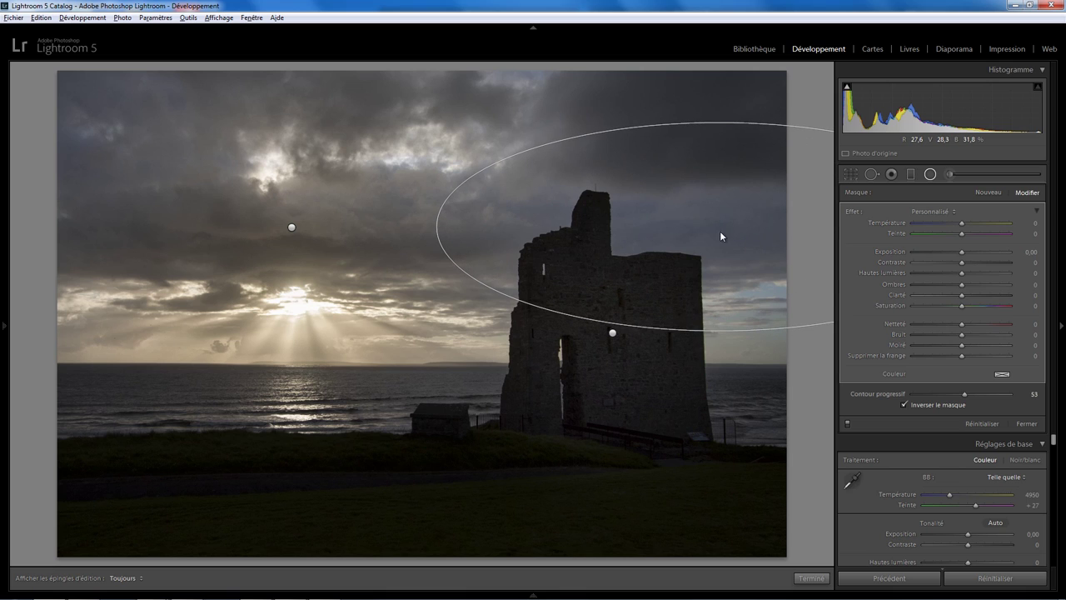
left_click(1002, 375)
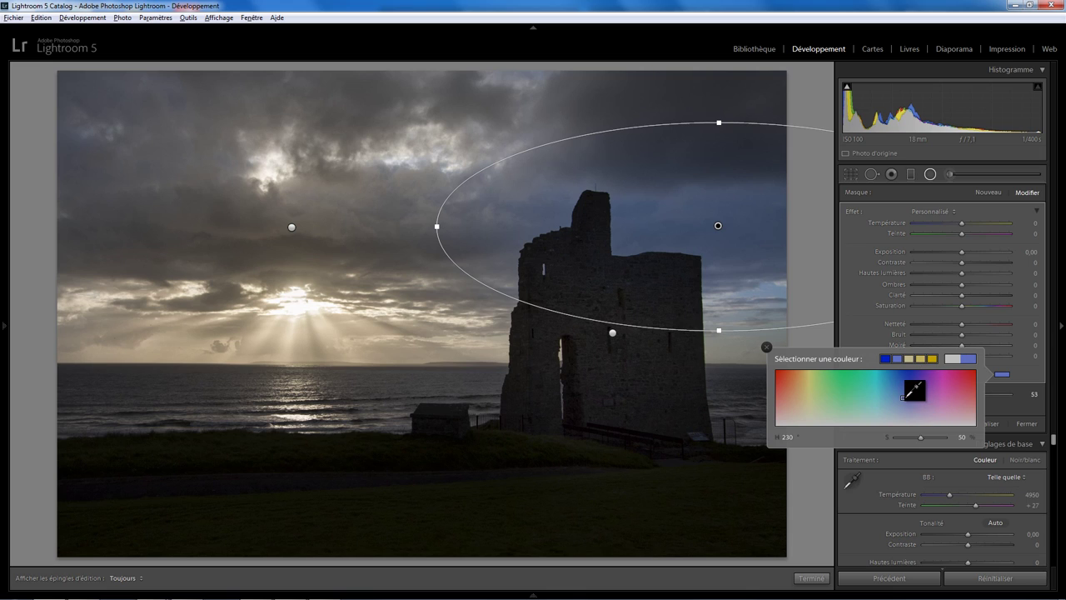
left_click_drag(901, 401, 887, 411)
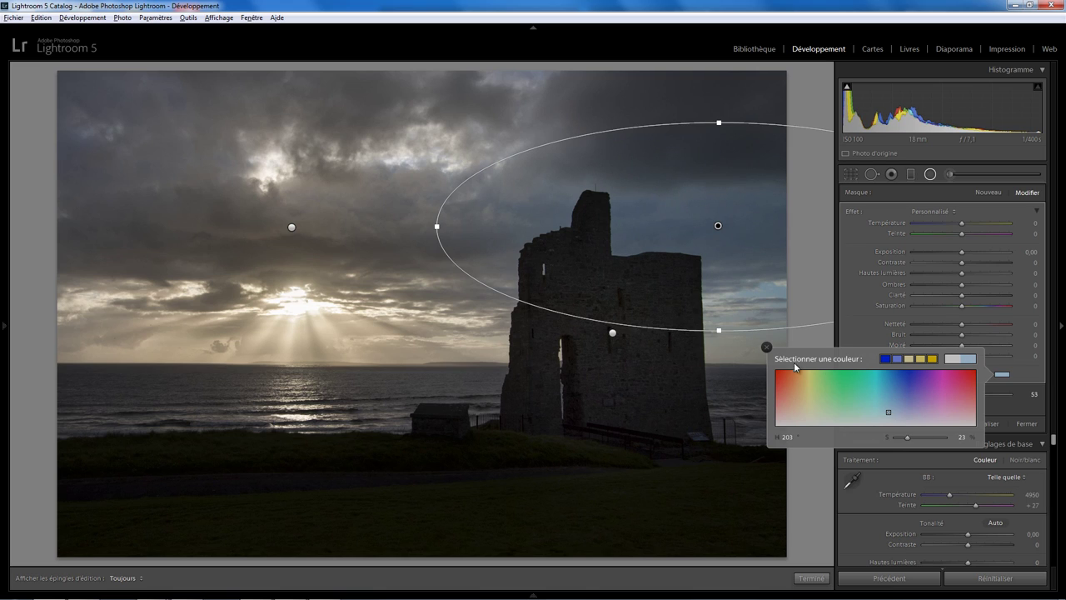
left_click(766, 346)
left_click_drag(719, 330, 720, 350)
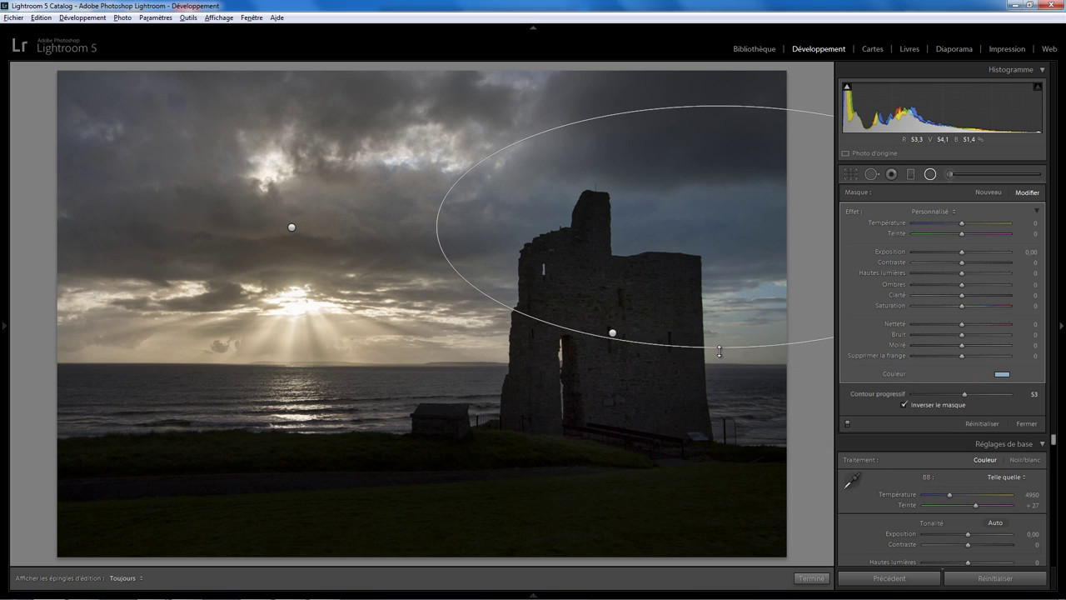
left_click_drag(715, 228, 723, 239)
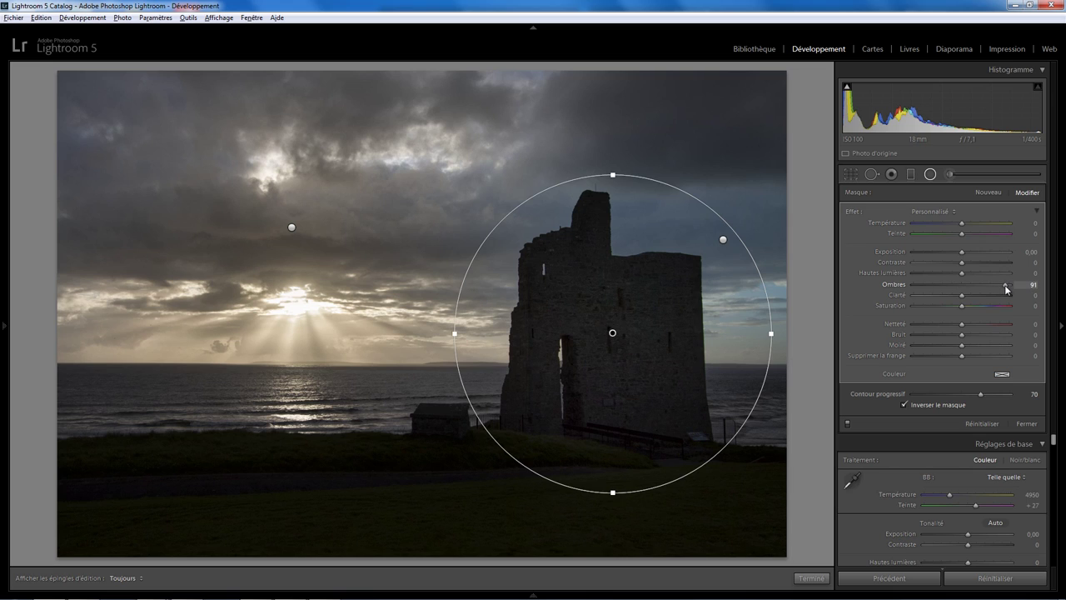
Set the castle filter to Shadows 95, Exposure 0.49 and Clarity 46
left_click_drag(1005, 284, 1007, 284)
left_click_drag(962, 251, 967, 255)
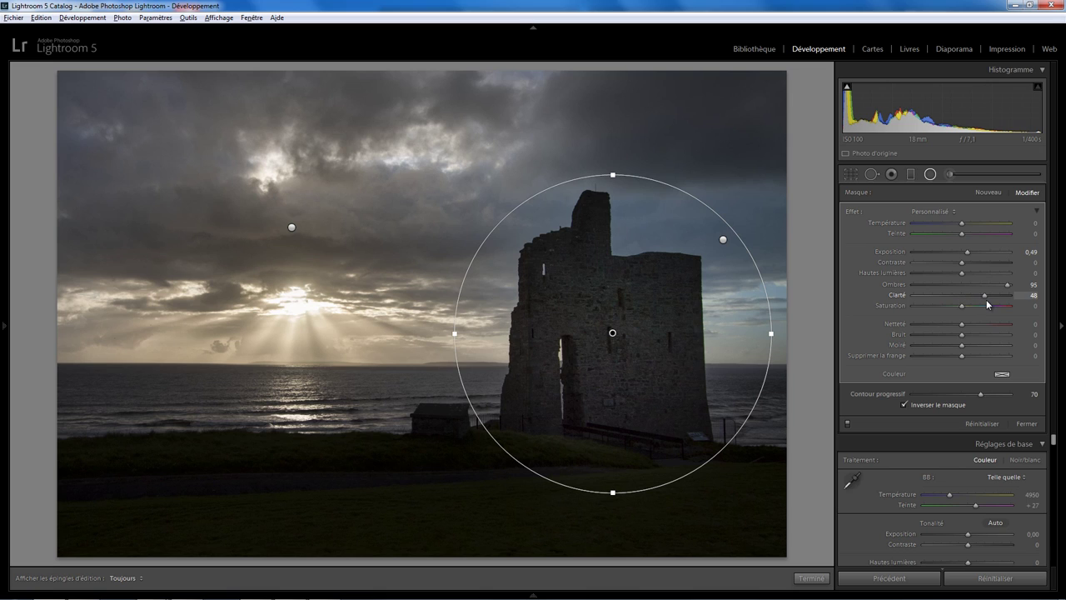
left_click_drag(986, 301, 987, 300)
Click Done to leave the Radial Filter tool with all three filters applied
left_click(812, 578)
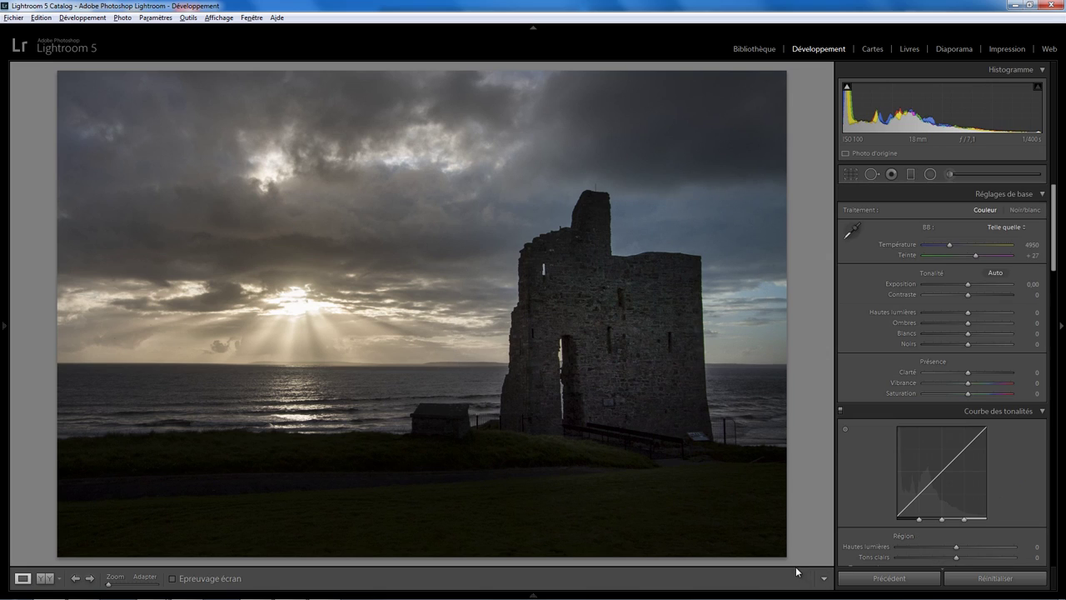